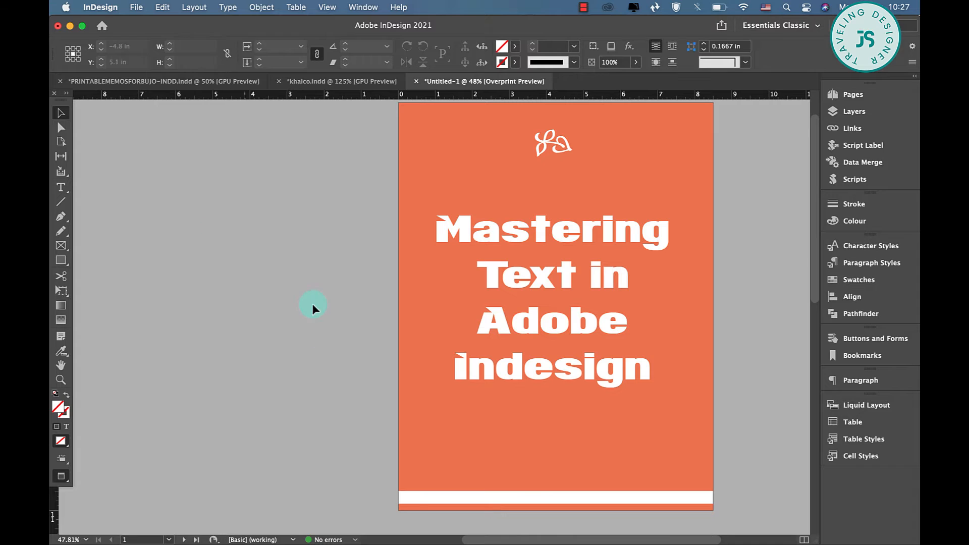
With the Type tool active, filter the font list to favourites and browse the starred fonts.
click(61, 187)
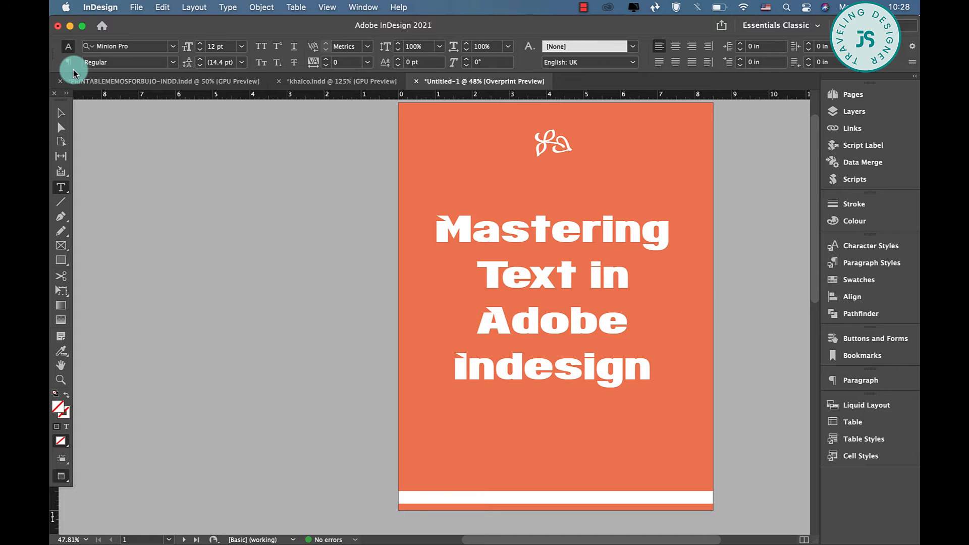
click(172, 50)
click(140, 83)
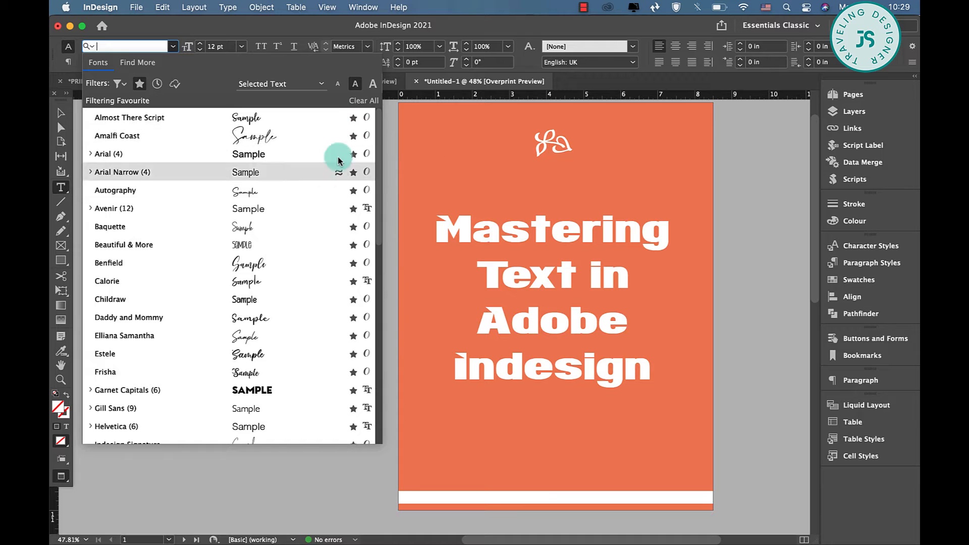
scroll(333, 413, down, 3)
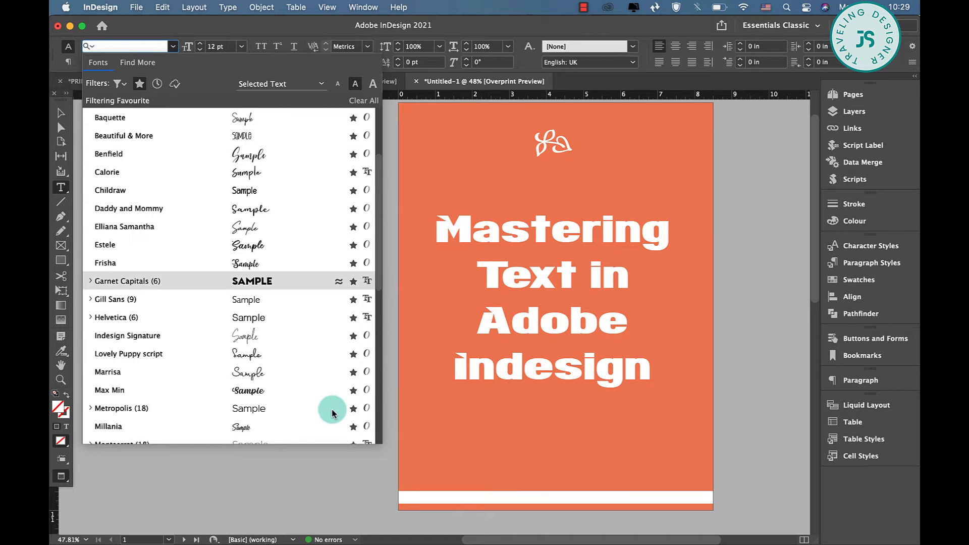
scroll(331, 404, down, 10)
scroll(323, 187, up, 13)
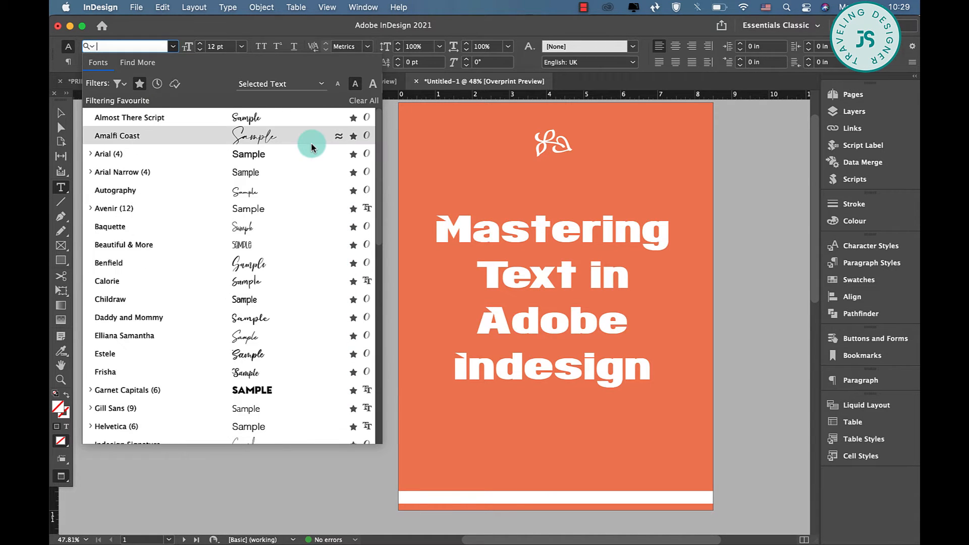
Clear the favourites filter and add Arial Rounded MT Bold to the favourite fonts.
click(139, 83)
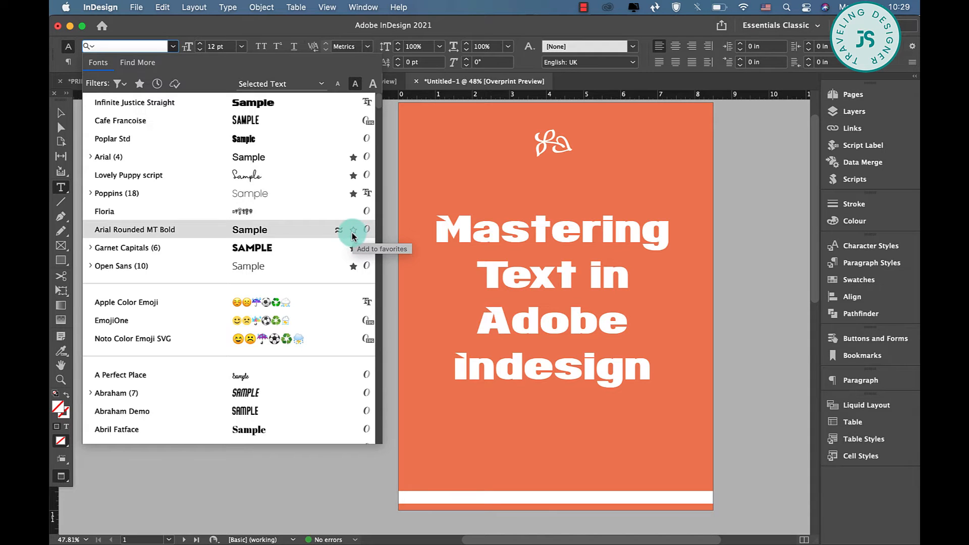
click(352, 233)
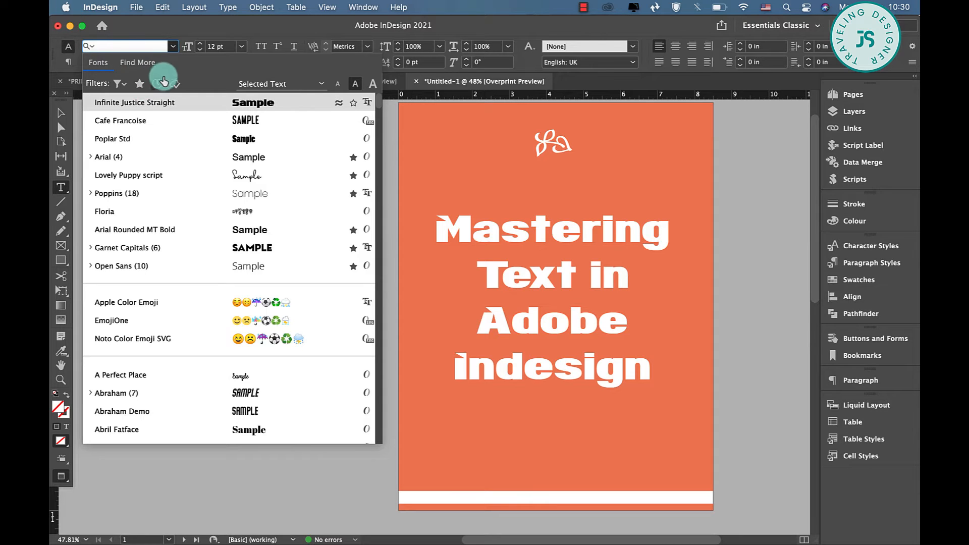
Filter the font list by heavy weight, browse the matching fonts and close the list.
click(120, 84)
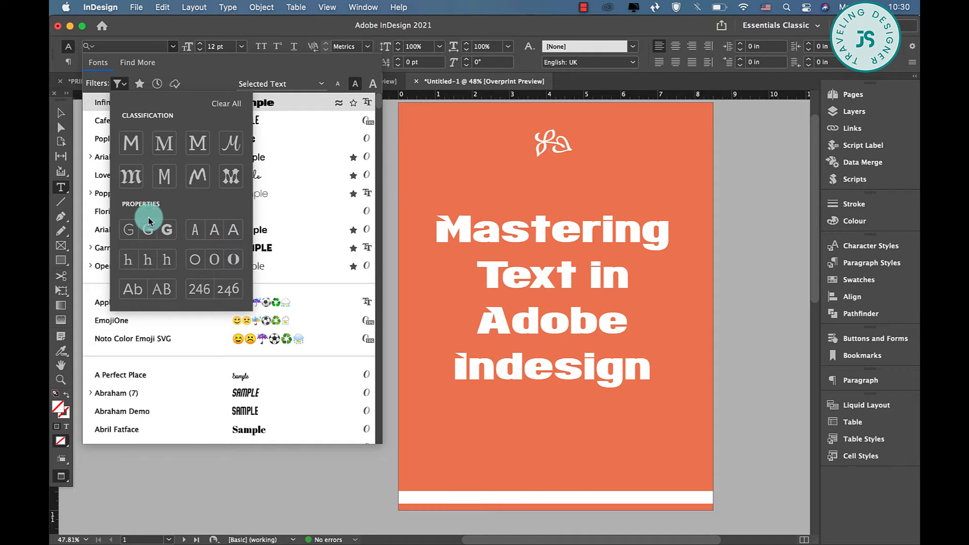
click(166, 230)
click(162, 233)
click(314, 196)
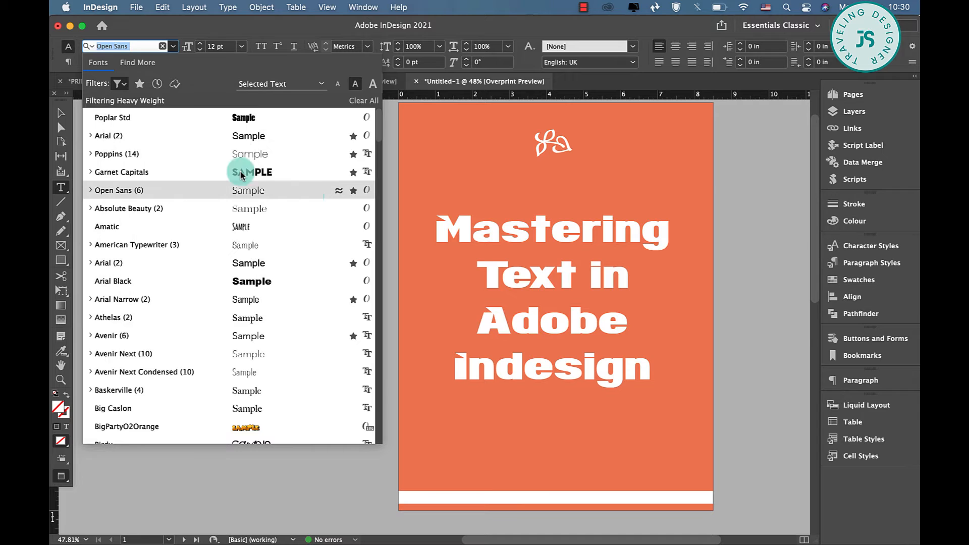
scroll(259, 355, down, 1)
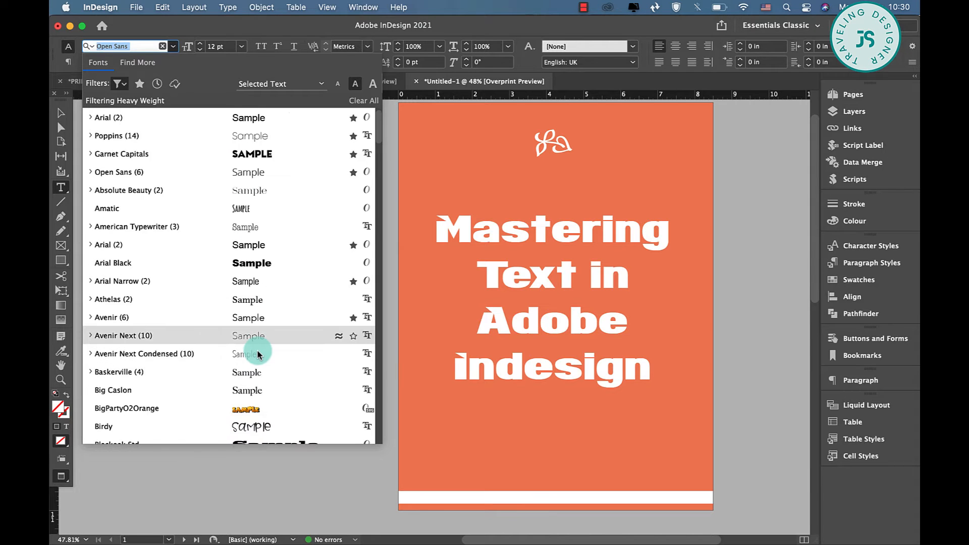
scroll(261, 352, down, 15)
key(Escape)
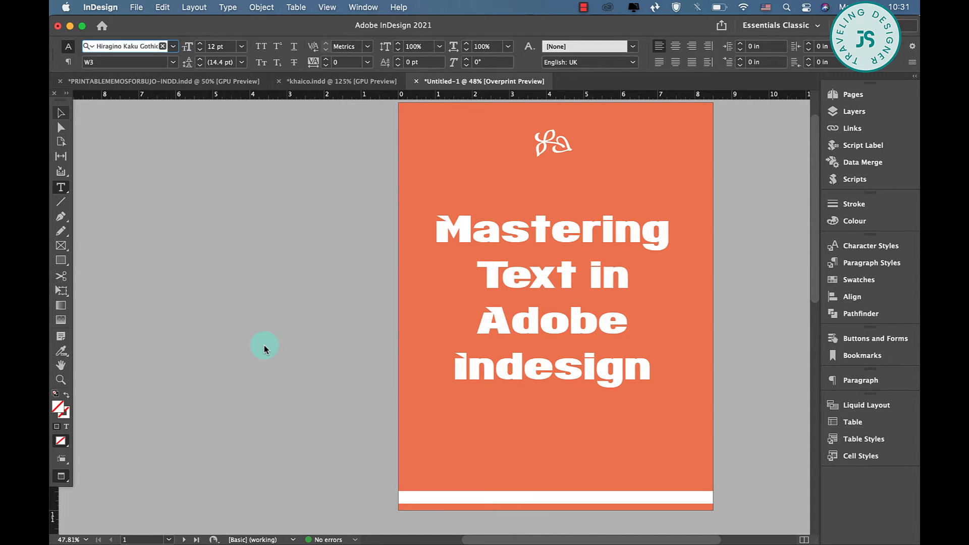
key(Escape)
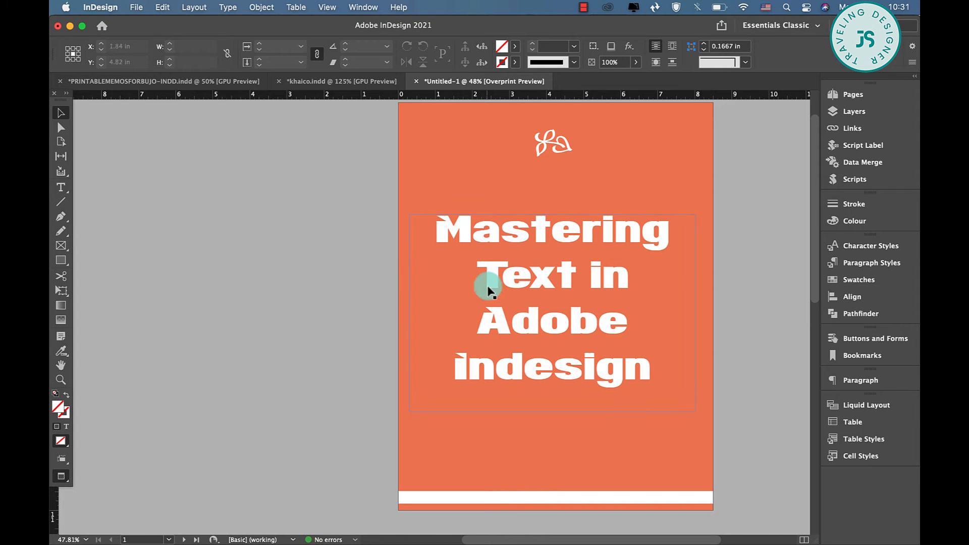
Change the font of the entire cover title "Mastering Text in Adobe Indesign" to Garnet Capitals.
double_click(505, 268)
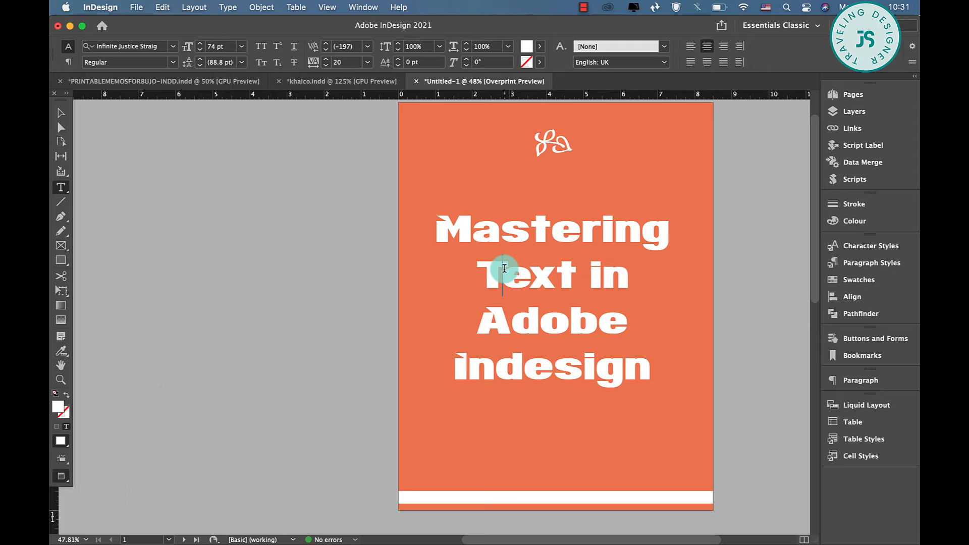
triple_click(505, 268)
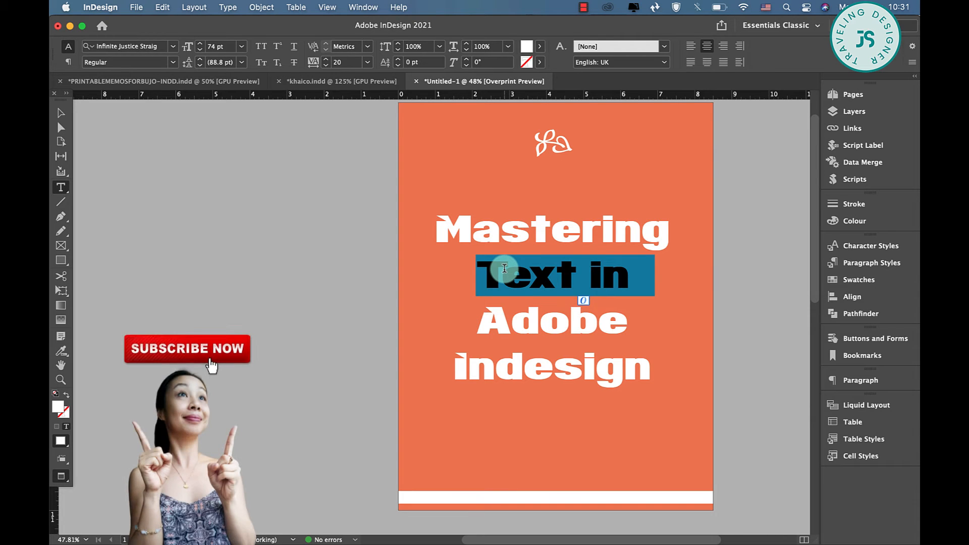
click(504, 268)
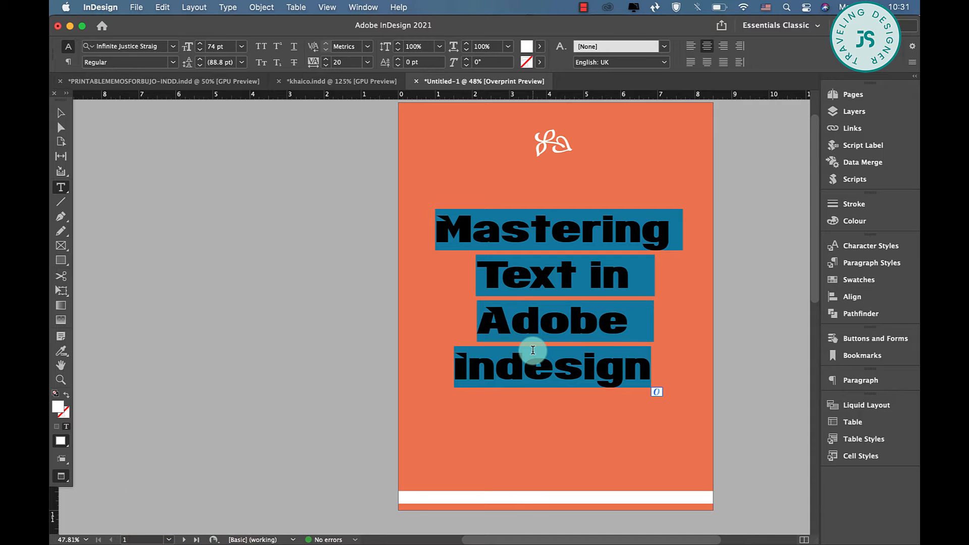
click(174, 48)
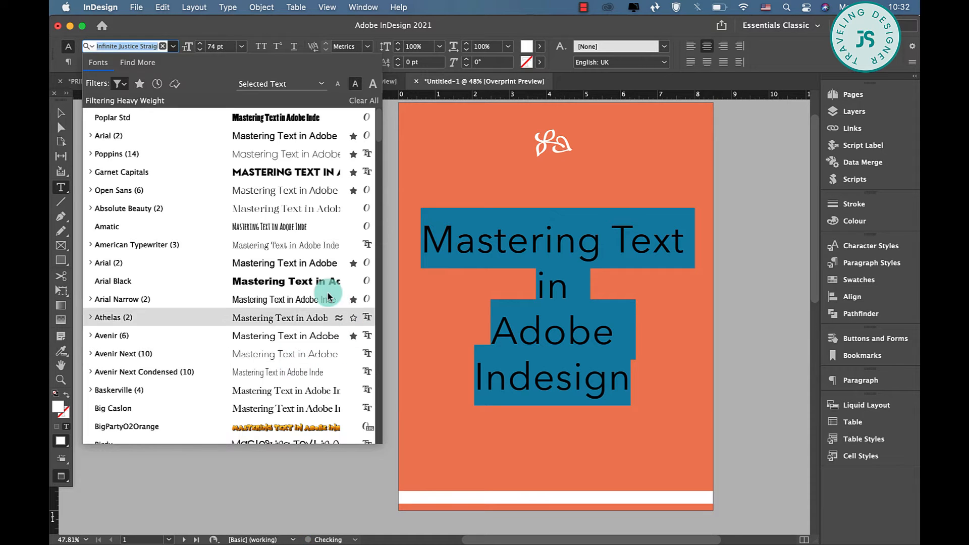
click(326, 172)
click(61, 113)
click(637, 398)
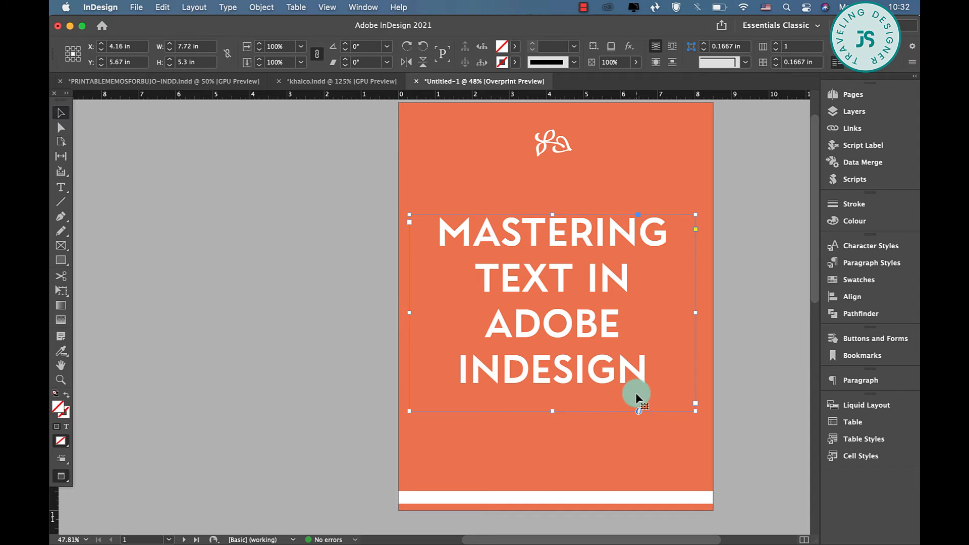
Try the bounding box, object shape and jump object text wraps on the owl image on page 2.
scroll(652, 389, down, 2)
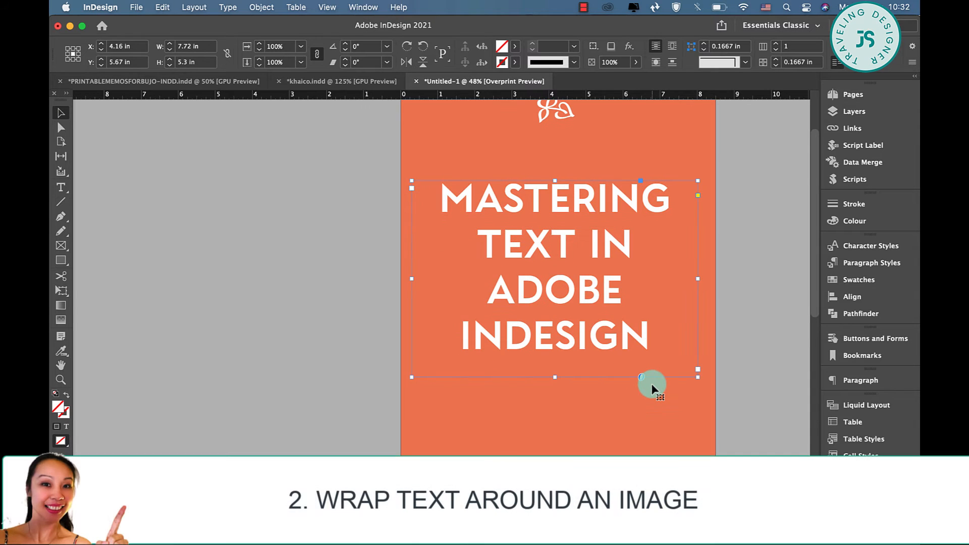
scroll(652, 389, down, 5)
scroll(652, 389, down, 10)
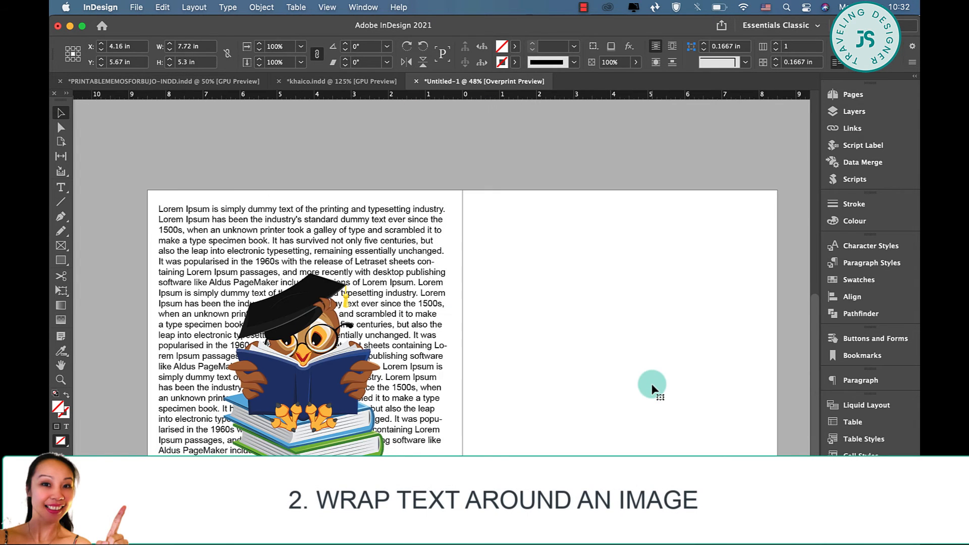
scroll(651, 389, down, 5)
scroll(652, 389, left, 1)
scroll(652, 388, up, 3)
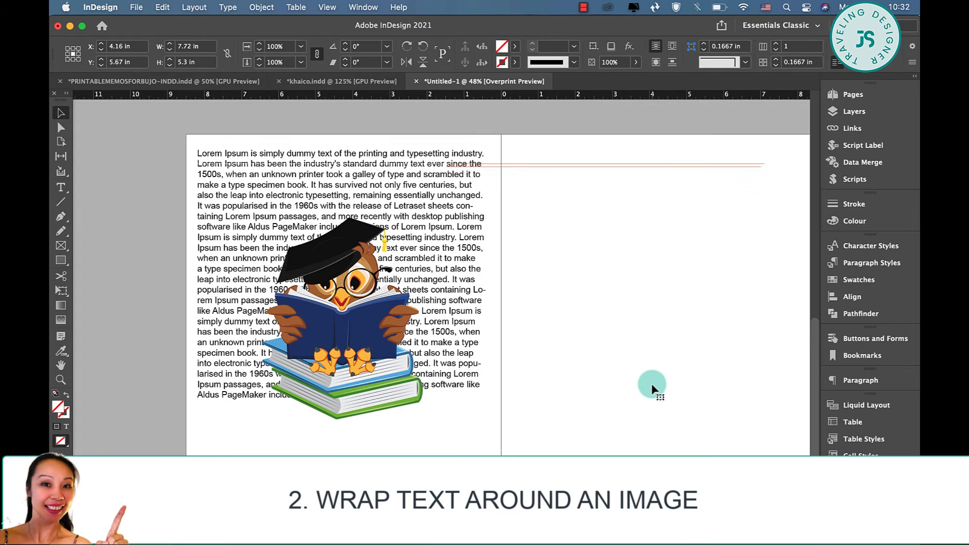
scroll(652, 389, up, 2)
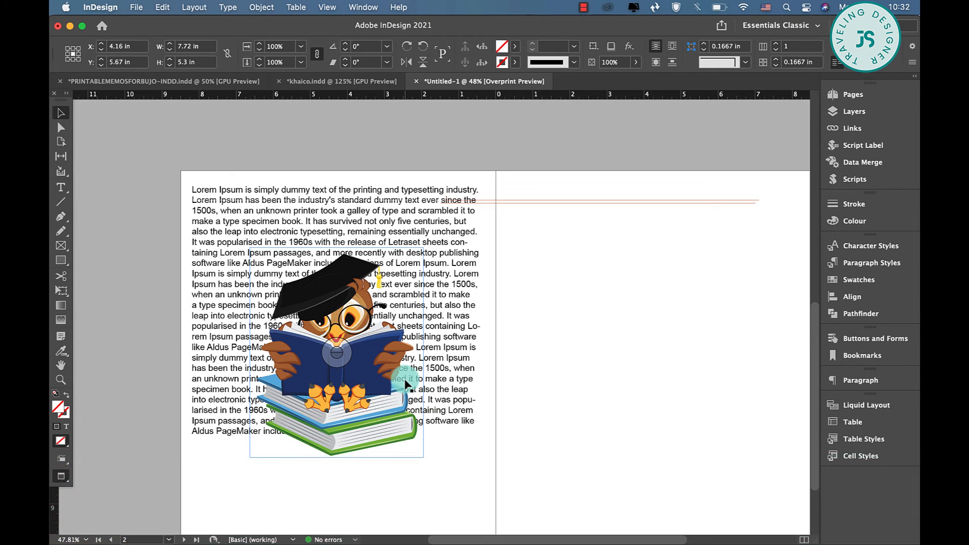
scroll(406, 385, down, 5)
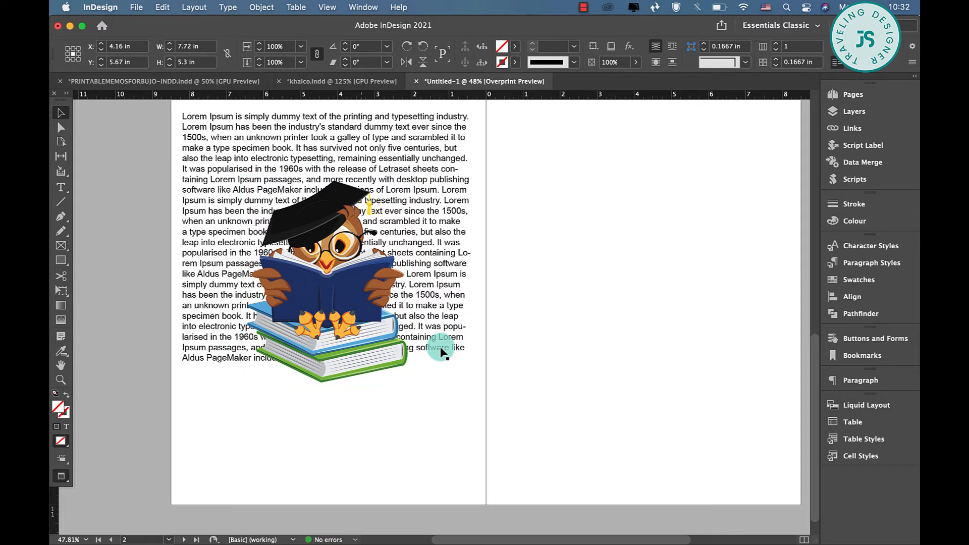
click(352, 321)
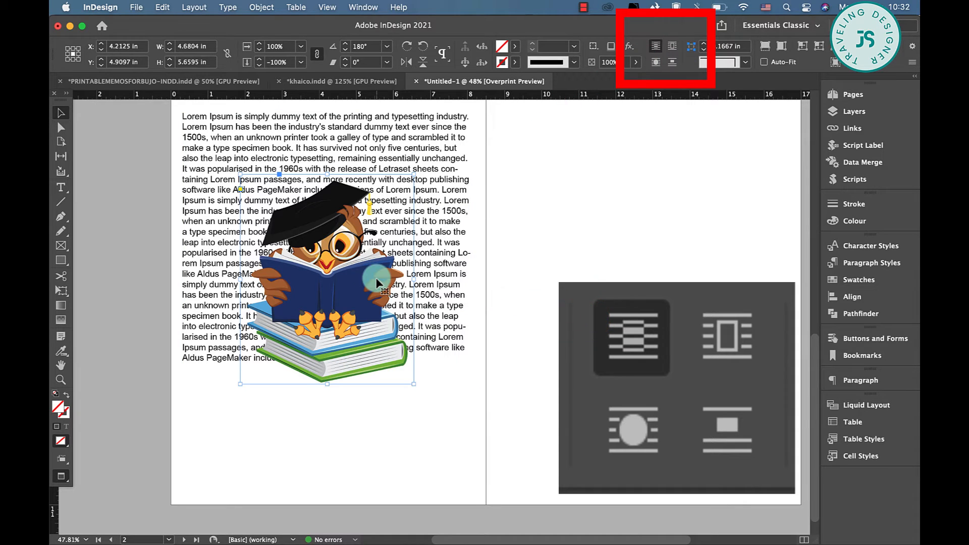
click(673, 47)
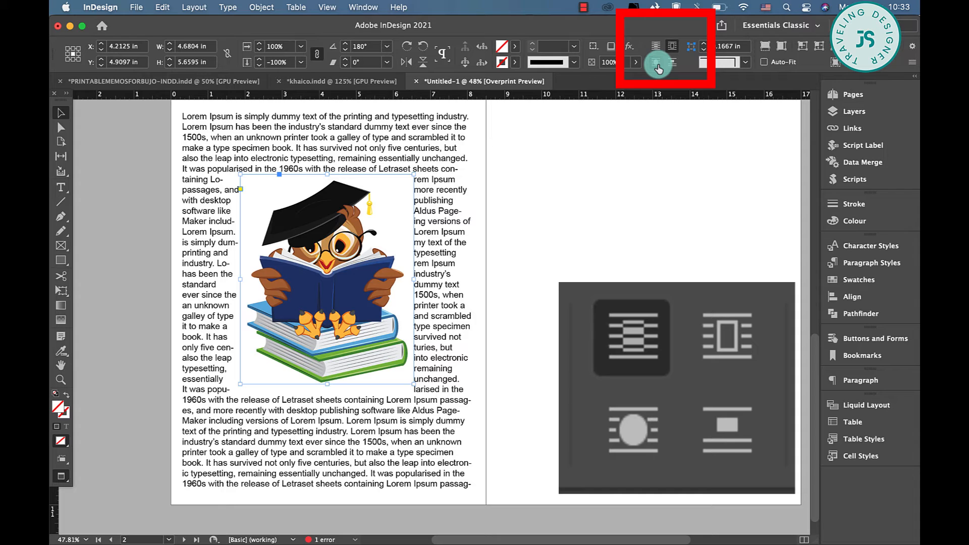
click(657, 65)
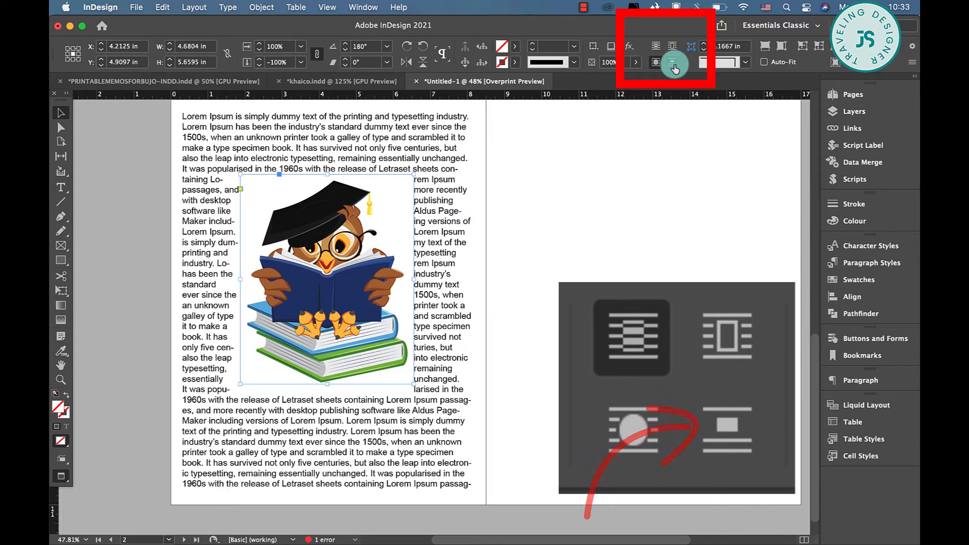
click(675, 65)
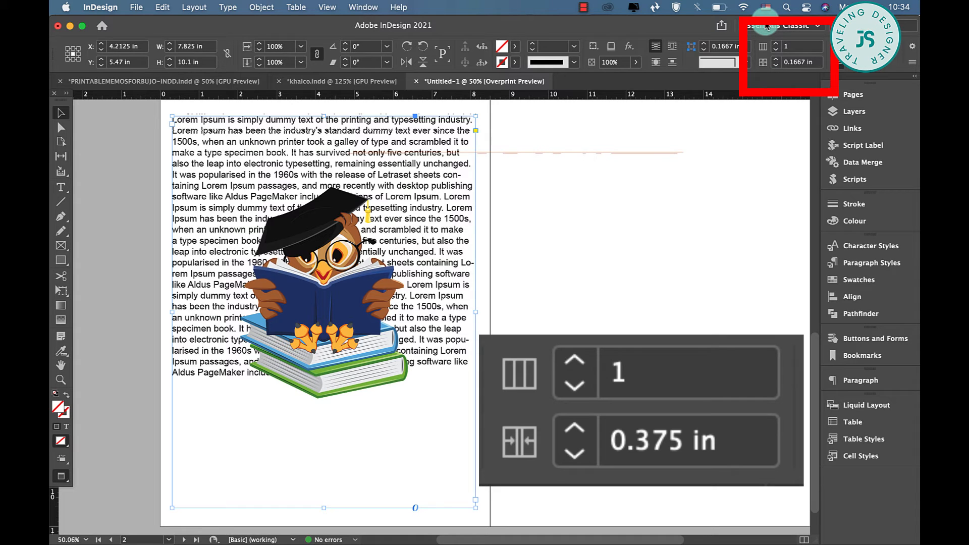
Split the Lorem Ipsum text frame on page 2 into 3 columns, comparing it with 2 columns.
click(797, 47)
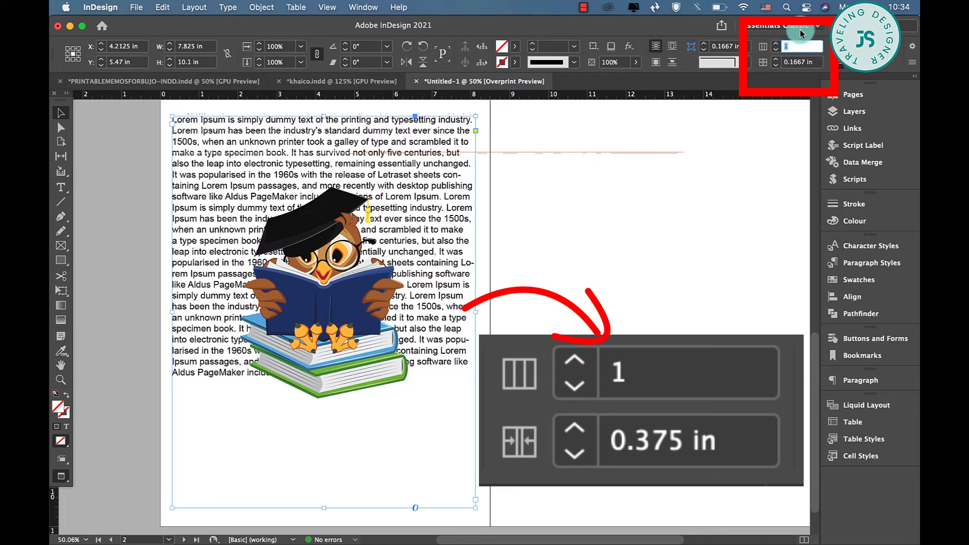
click(775, 45)
click(776, 44)
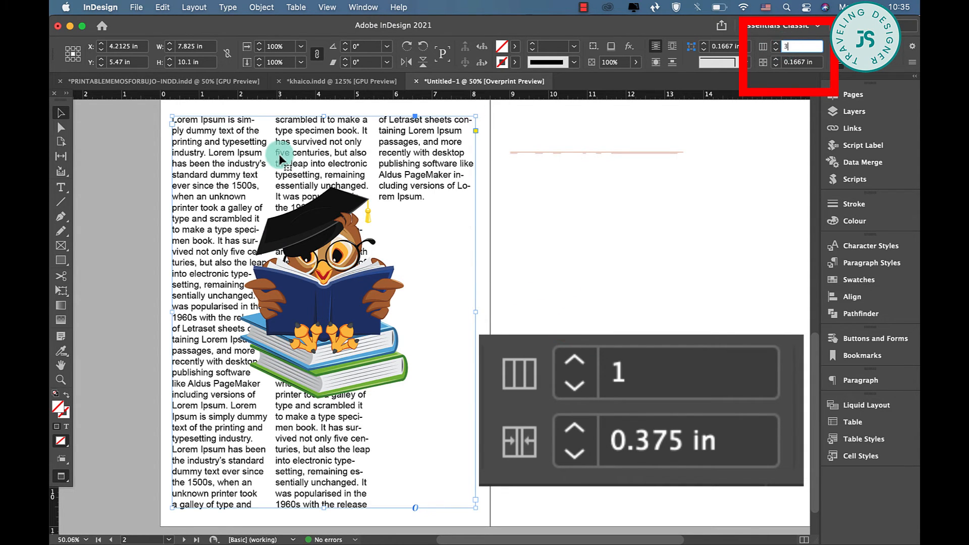
click(776, 49)
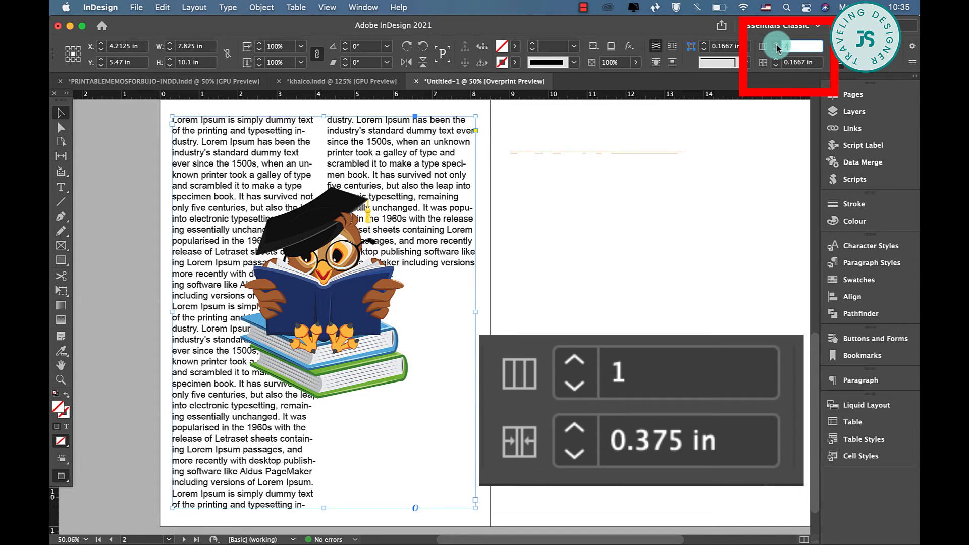
click(776, 44)
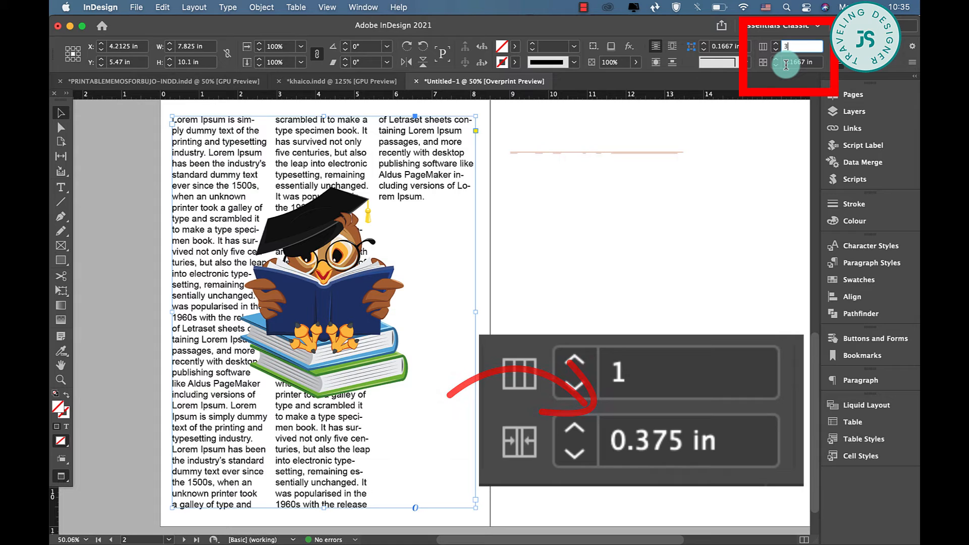
Try the text frame's column gutter at 0.25 in and at 0.0625 in.
click(777, 61)
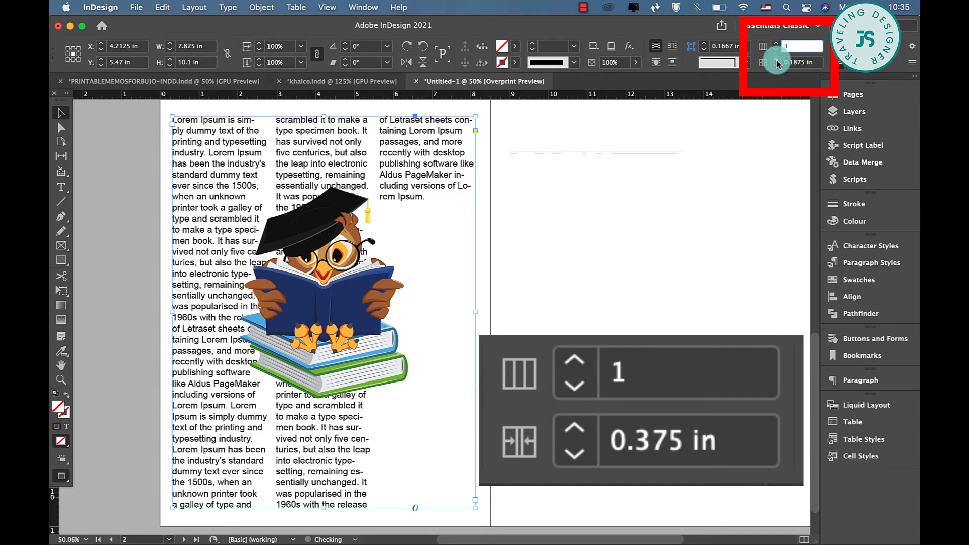
click(777, 61)
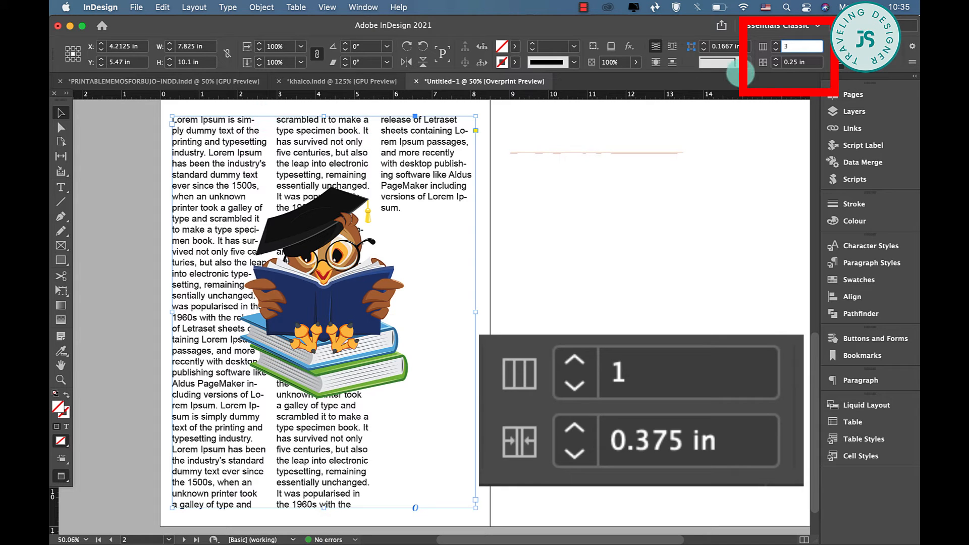
click(777, 66)
click(777, 66)
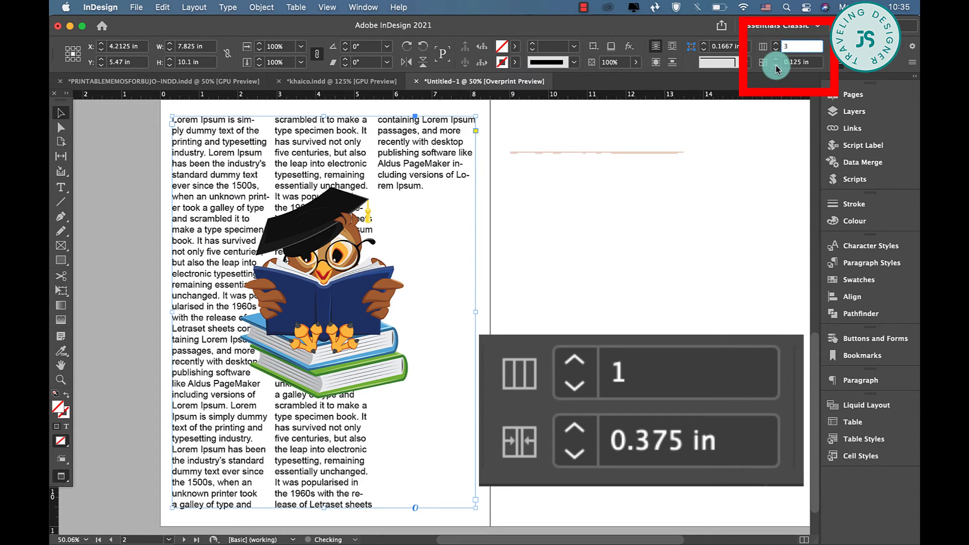
click(776, 66)
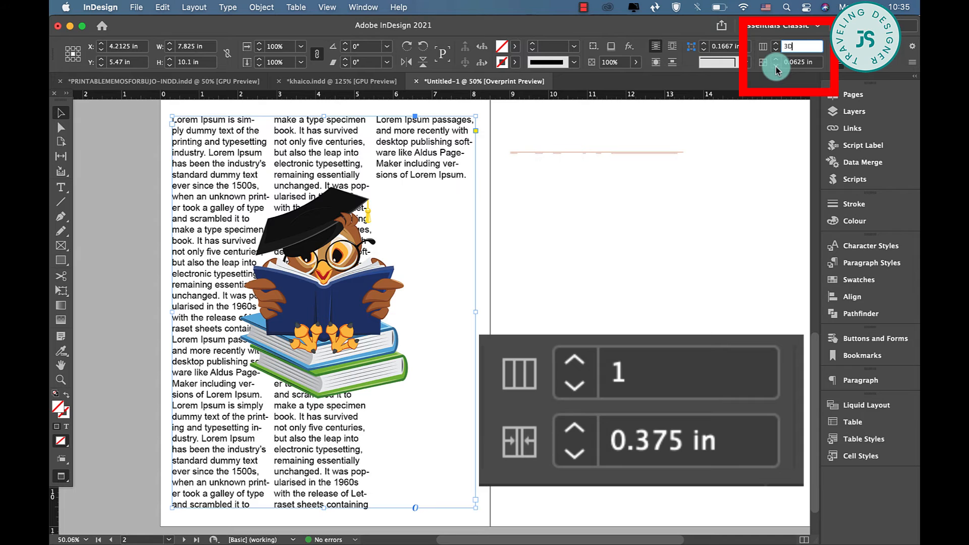
Set the column gutter of the Lorem Ipsum text frame to 0.375 in.
click(777, 59)
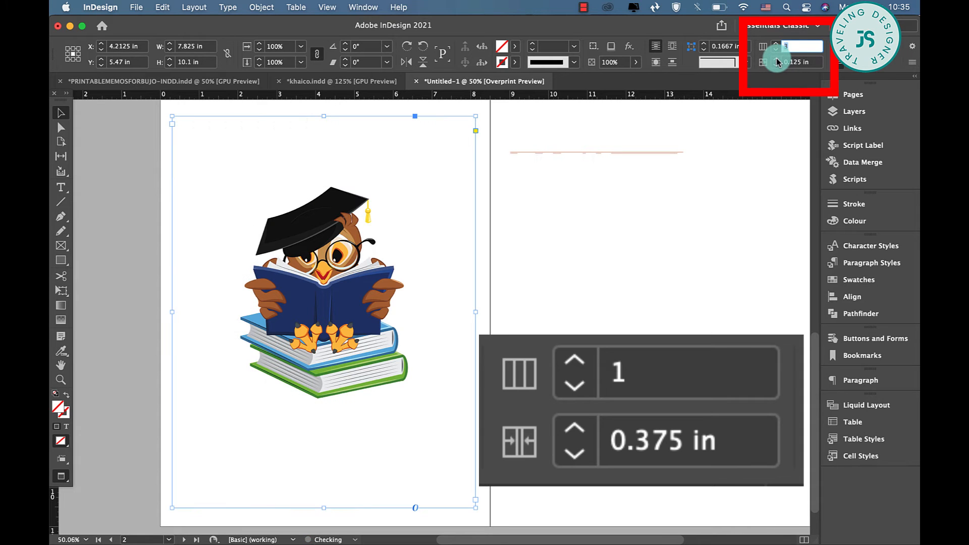
click(777, 59)
click(777, 59)
click(777, 59)
click(777, 59)
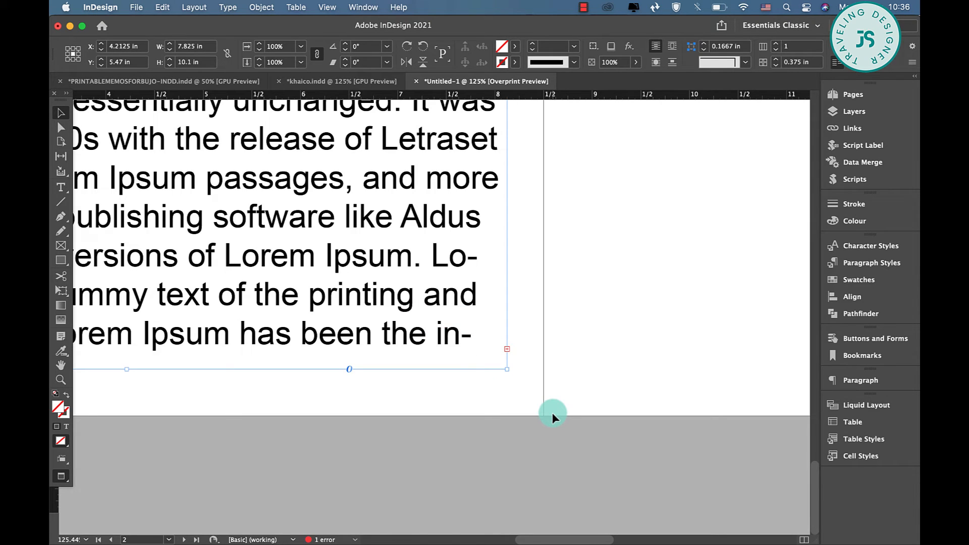
Try flowing the Lorem Ipsum frame's overset text into a new automatically sized frame on the facing page, and undo it.
scroll(512, 353, up, 5)
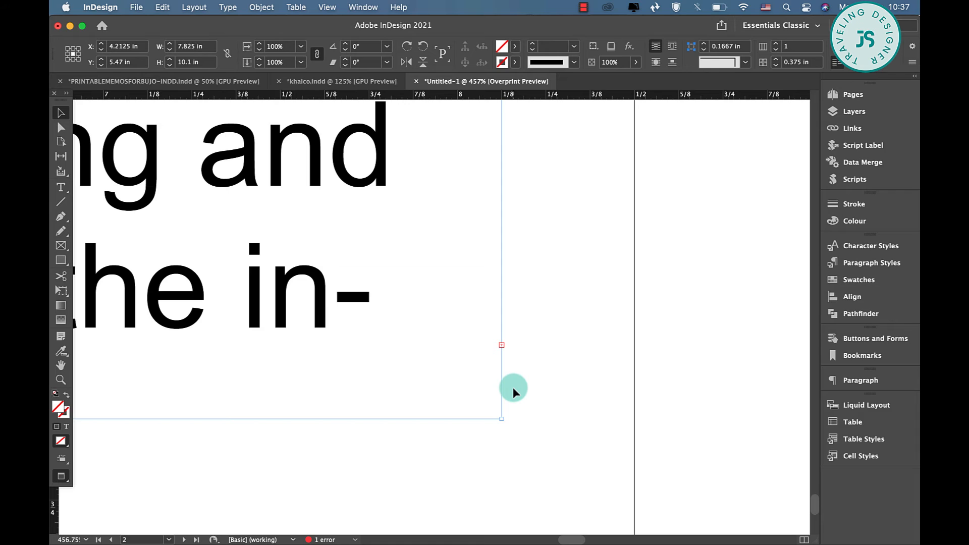
click(501, 345)
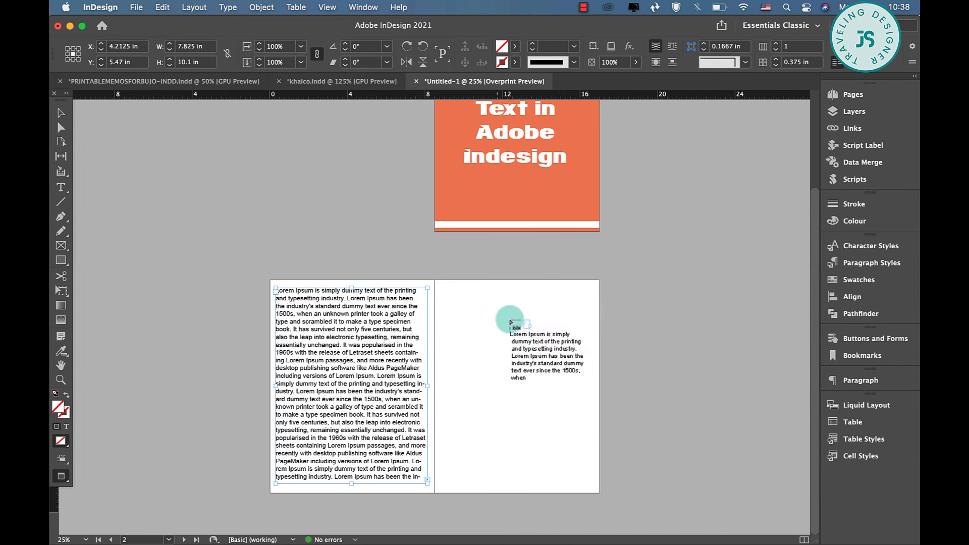
click(441, 289)
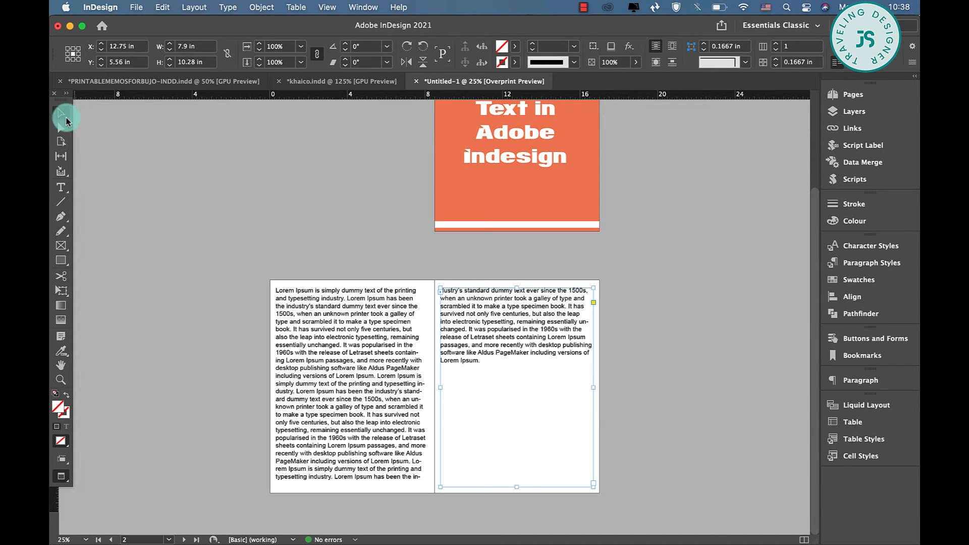
key(super+z)
Draw a text frame about 7 × 4.5 in on the upper facing page and thread the Lorem Ipsum overset text into it.
drag(448, 290, 585, 375)
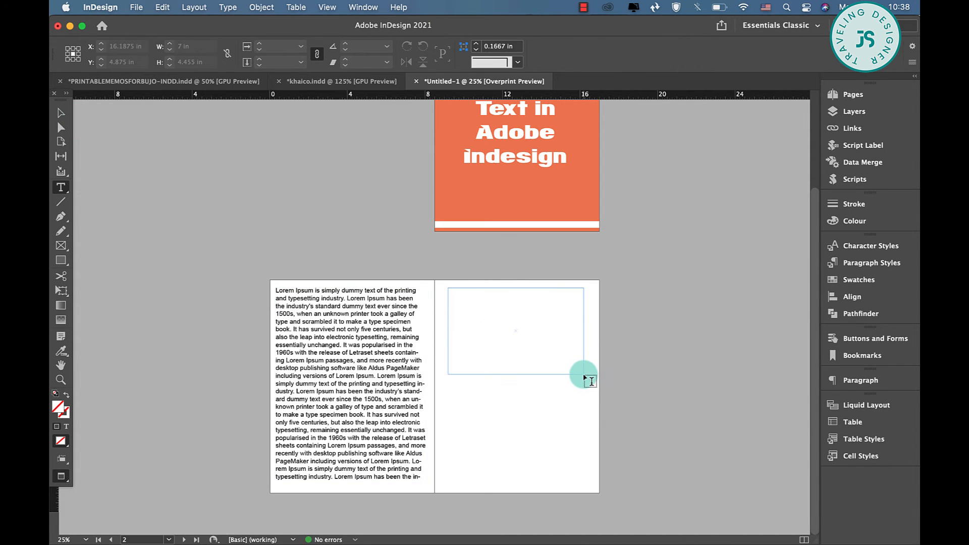
key(Escape)
click(411, 425)
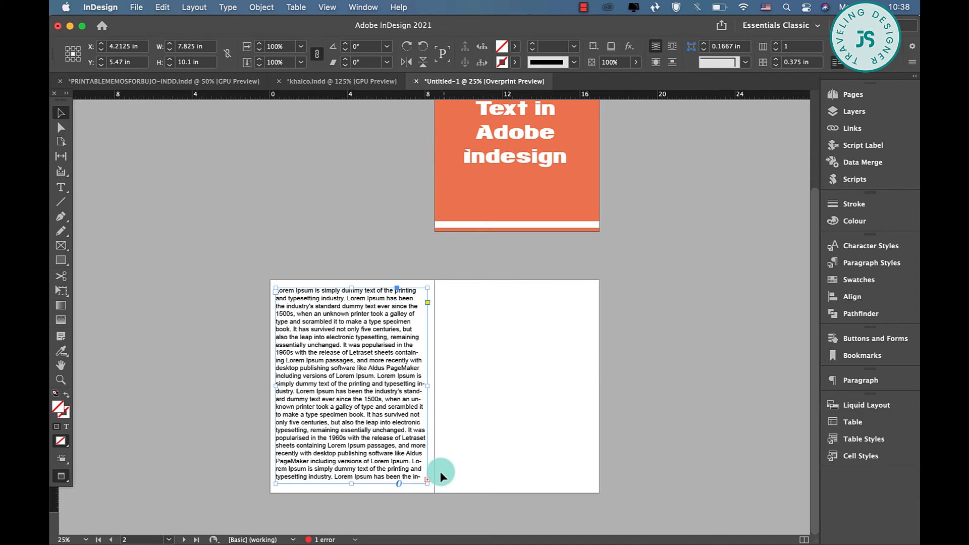
click(425, 479)
click(490, 313)
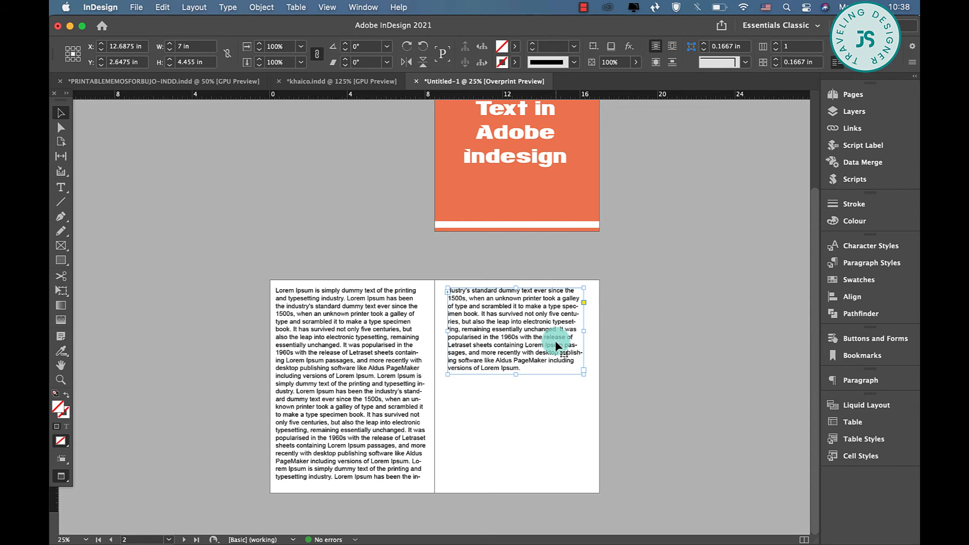
Give the first Lorem Ipsum paragraph a drop cap 8 lines high.
scroll(556, 346, up, 3)
scroll(556, 347, down, 2)
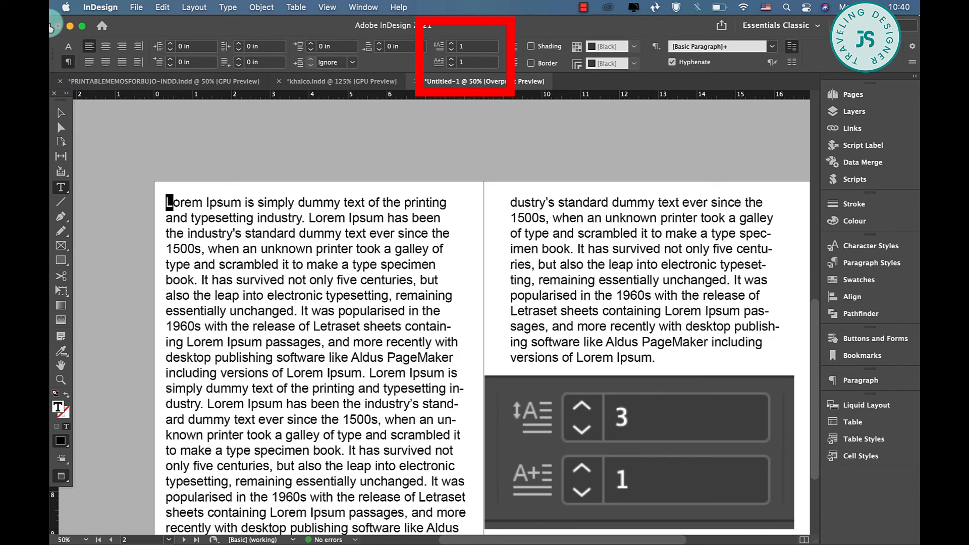
click(452, 43)
click(452, 43)
click(452, 44)
click(451, 43)
click(452, 43)
click(452, 44)
click(452, 44)
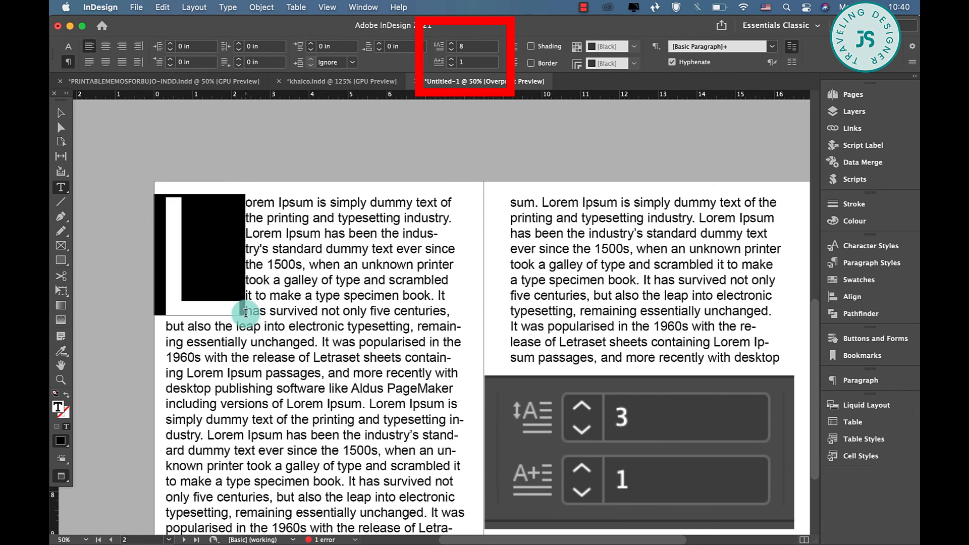
Extend the Lorem Ipsum paragraph's drop cap to 3 characters.
click(337, 305)
drag(236, 245, 194, 244)
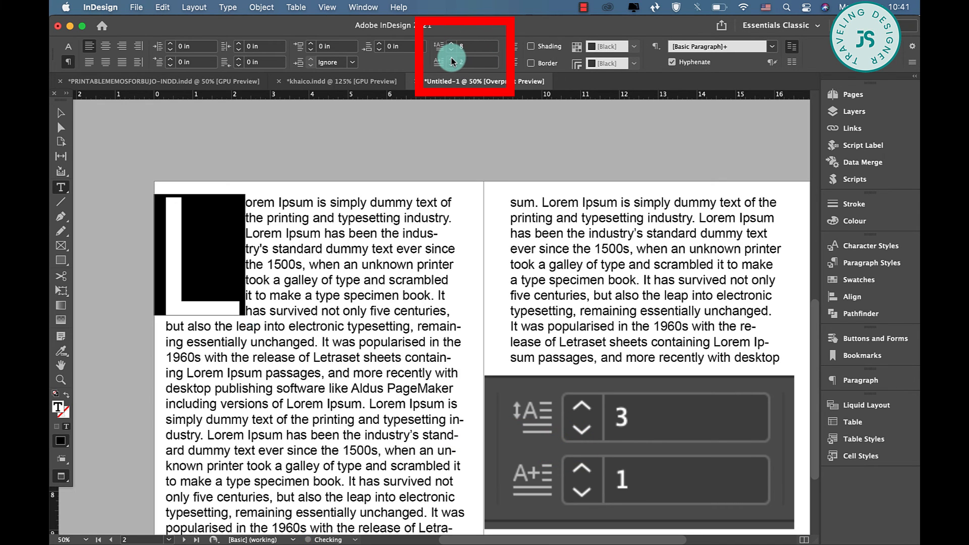
click(452, 59)
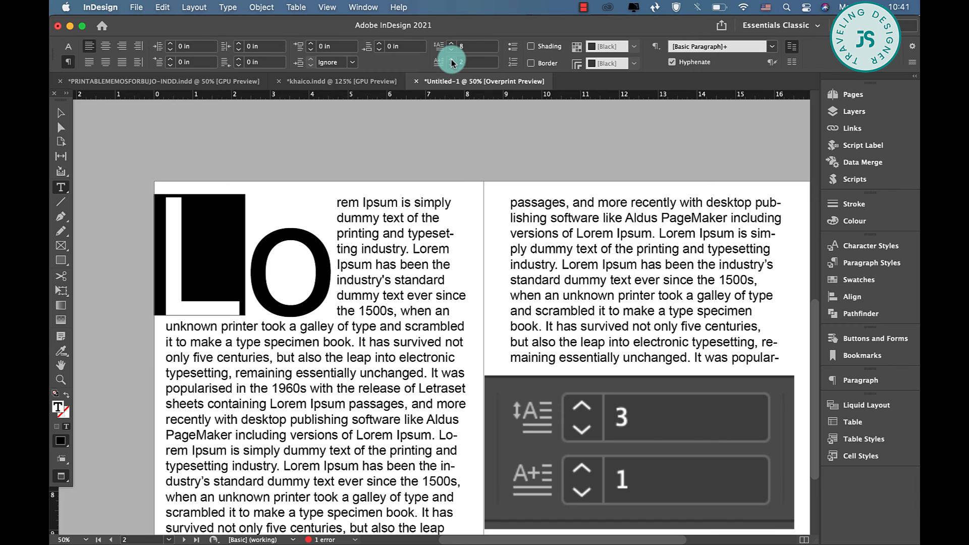
click(452, 60)
Reduce the drop cap's height to 4 lines.
click(452, 51)
click(451, 51)
click(452, 51)
click(452, 51)
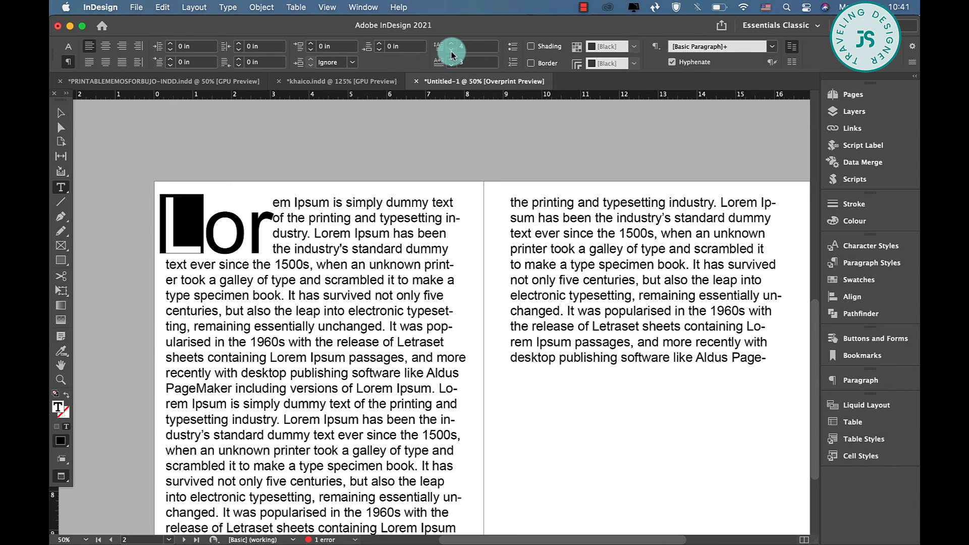
Set the drop cap to 1 character so that only the opening L is enlarged.
drag(303, 217, 152, 218)
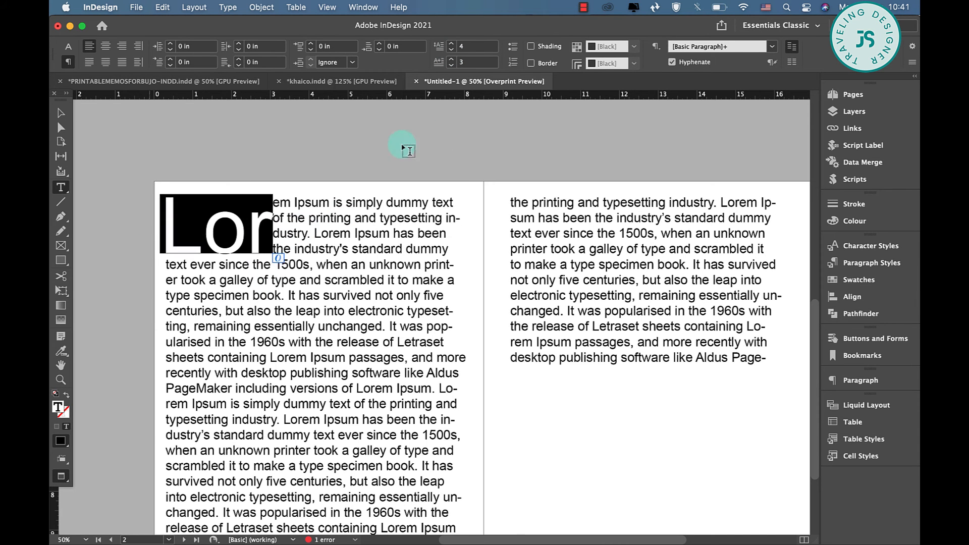
click(452, 65)
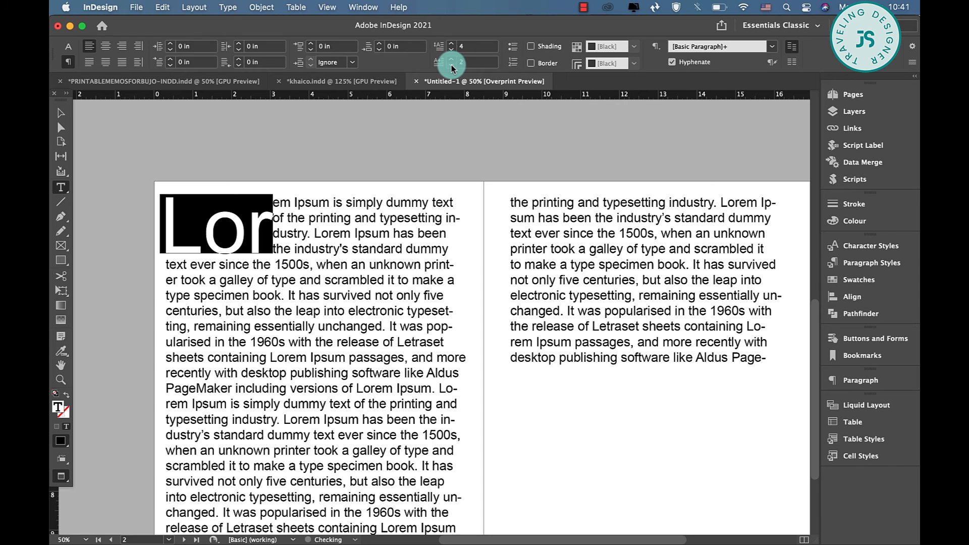
click(452, 64)
click(447, 202)
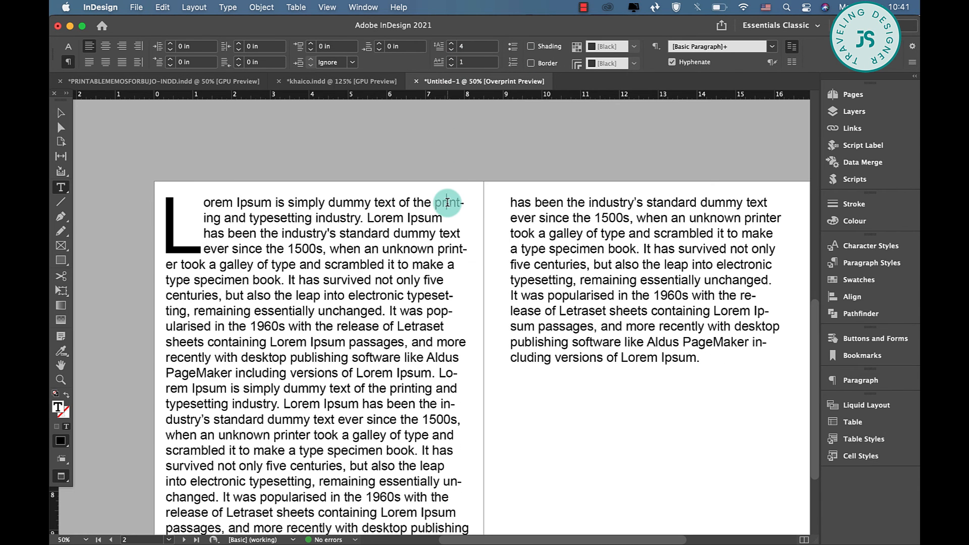
scroll(258, 306, down, 4)
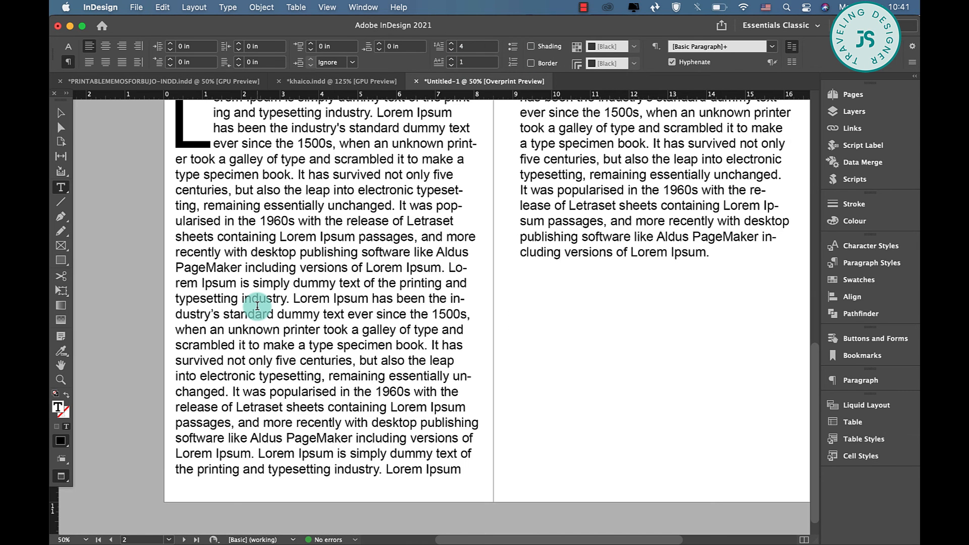